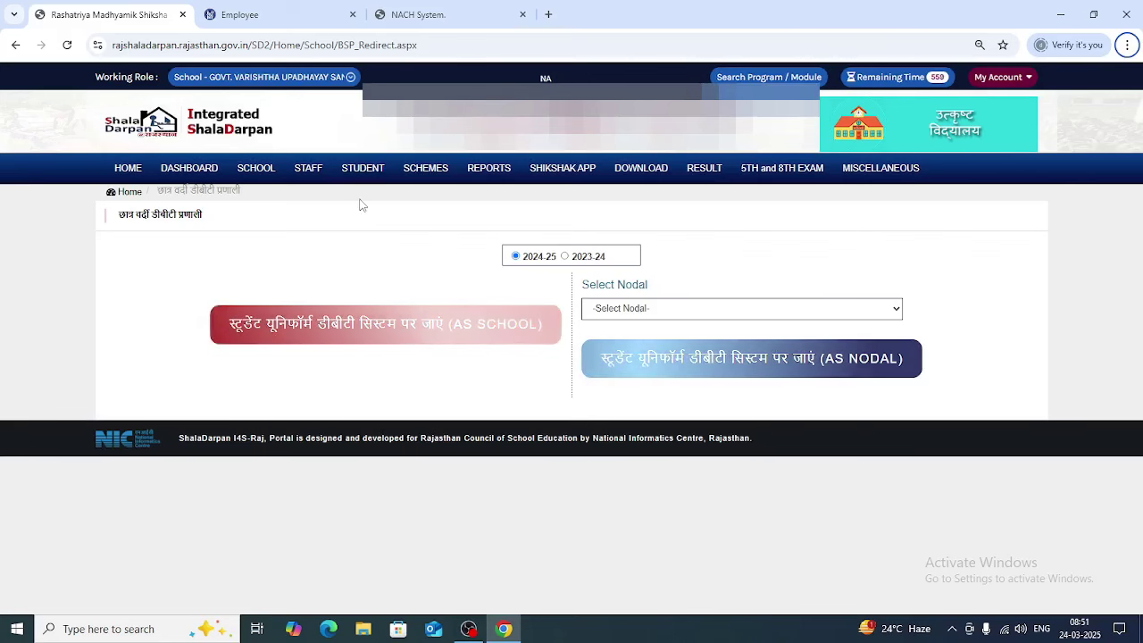
- From SCHEMES, open Student Uniform Distribution and DBT System and enter it as the school
left_click(425, 168)
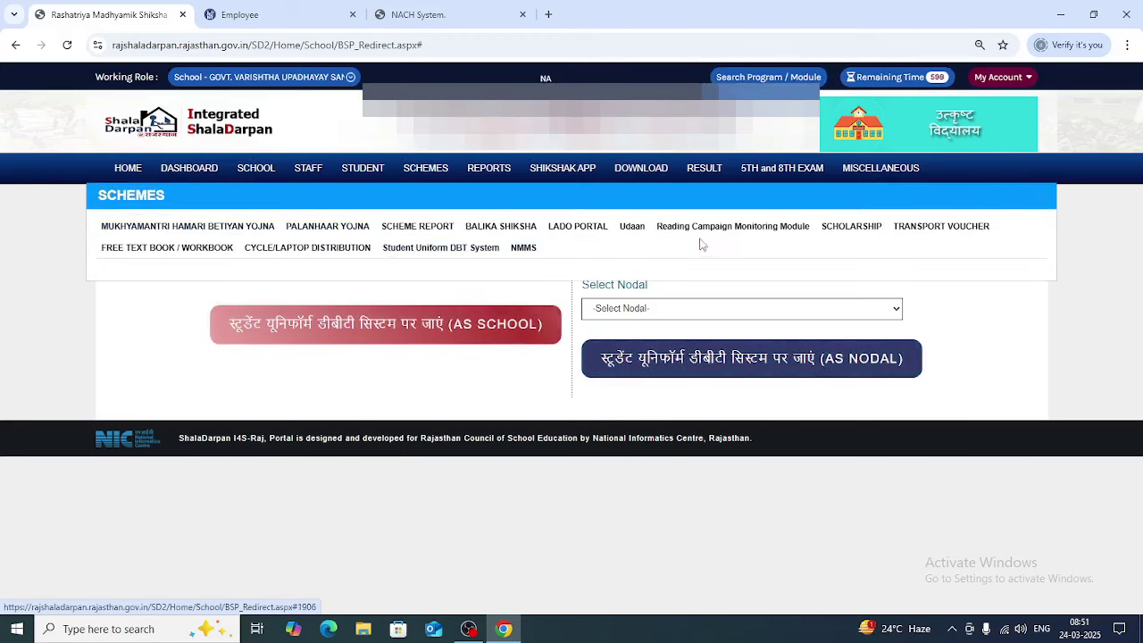
left_click(425, 249)
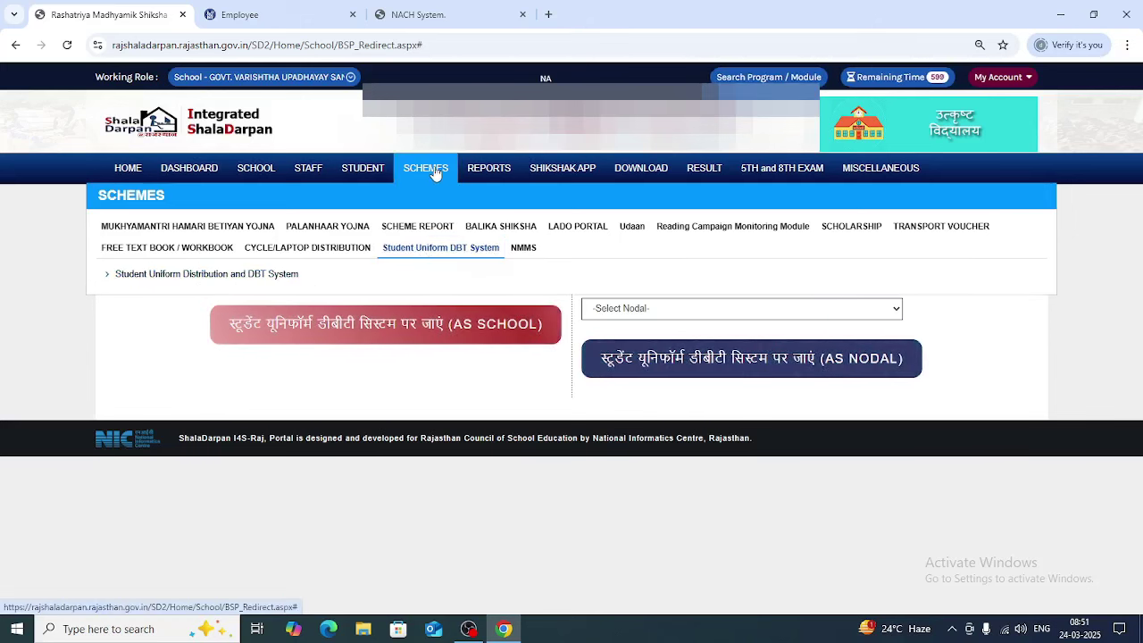
left_click(268, 274)
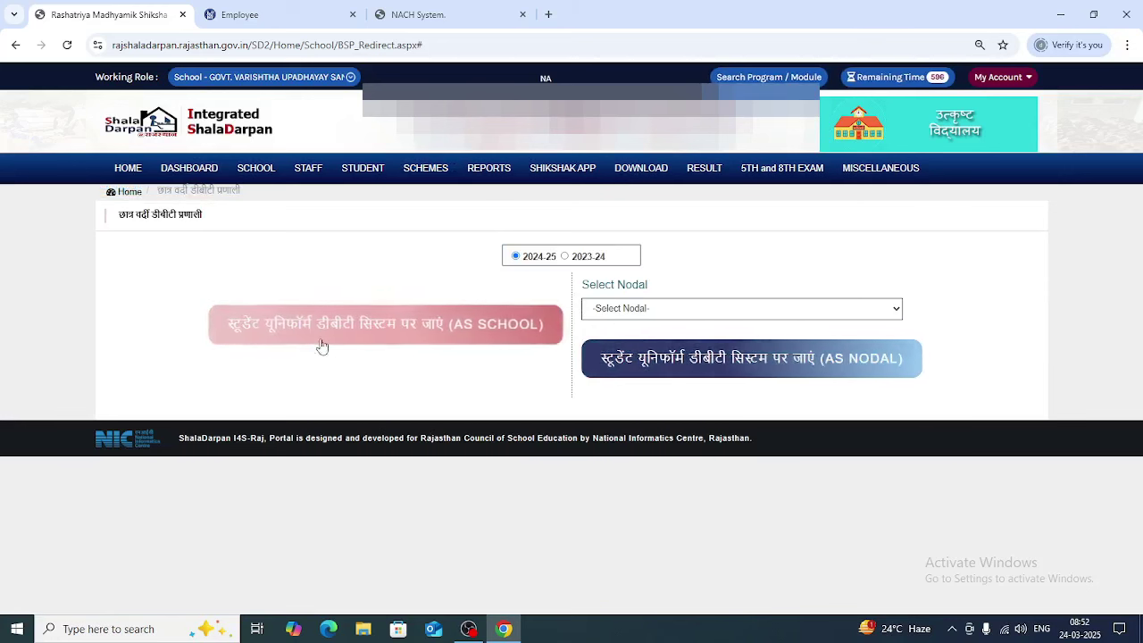
left_click(415, 335)
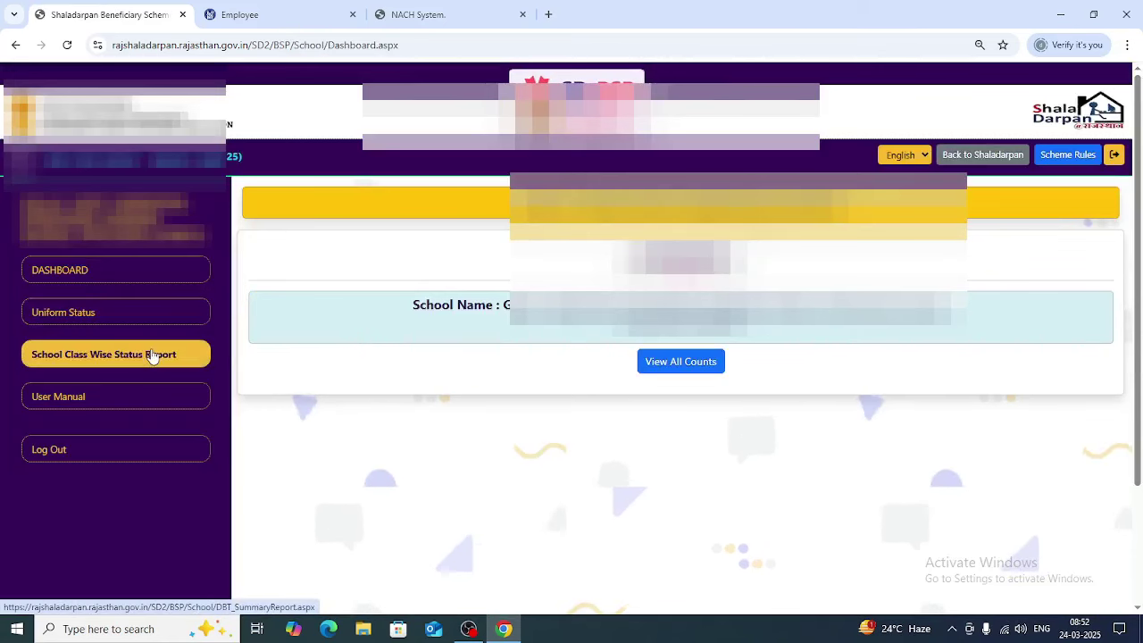
- View Uniform Status down to the Total row: 93 students, 36 Jan Aadhaar authenticated, 36 bank verified
left_click(101, 320)
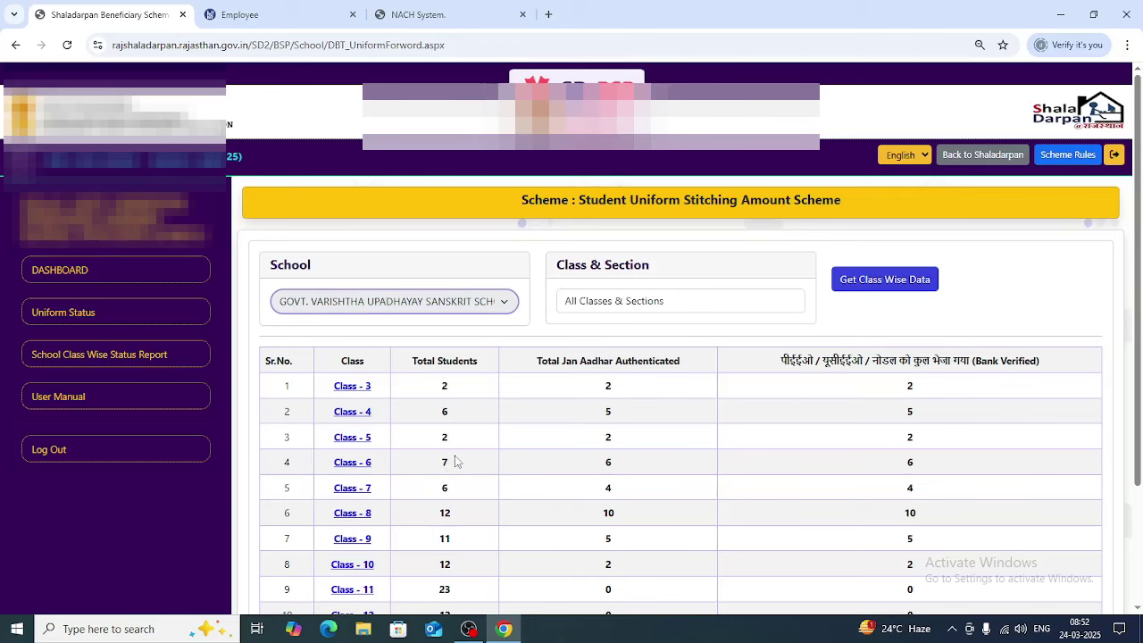
scroll(453, 462, "down", 3)
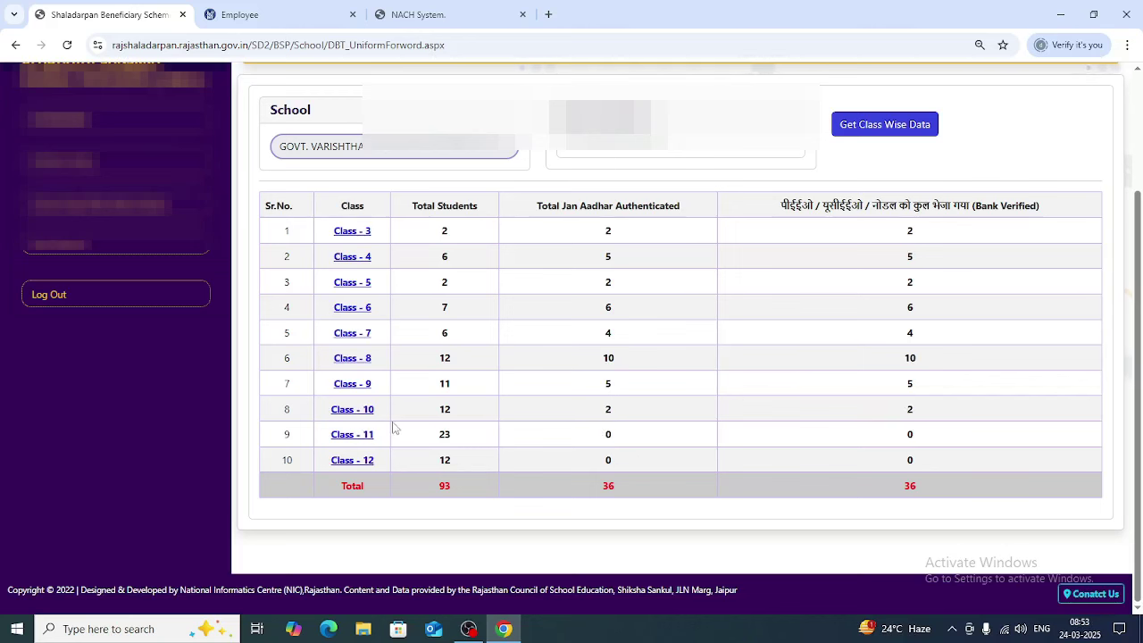
- Open the Class 10 student list, showing two IFSC-approved students marked Forwarded
left_click(353, 411)
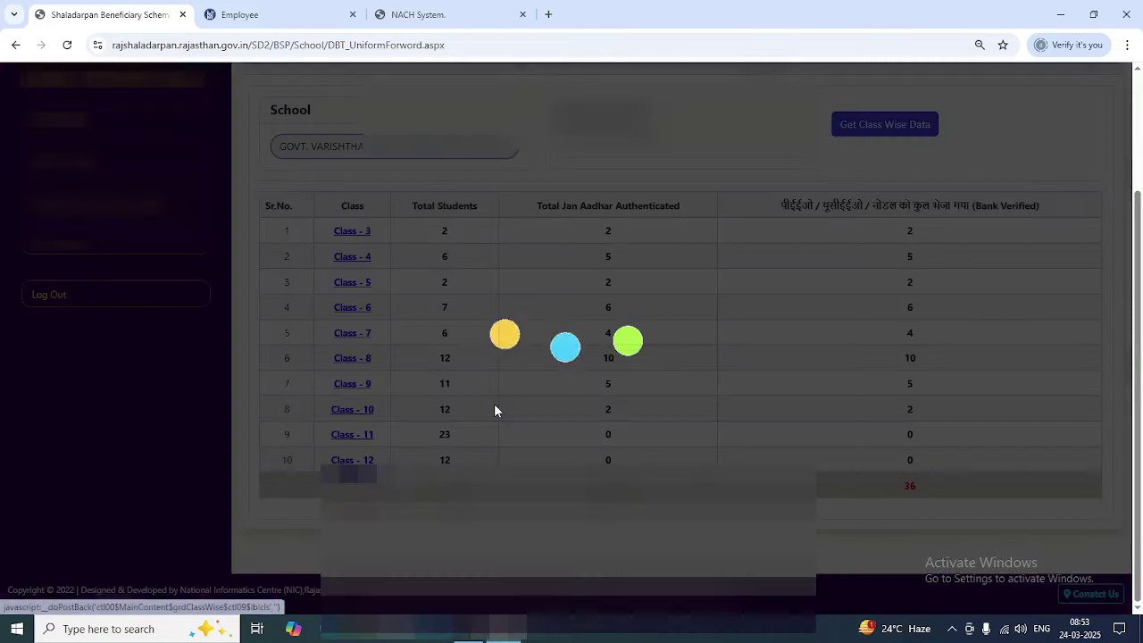
scroll(498, 411, "down", 2)
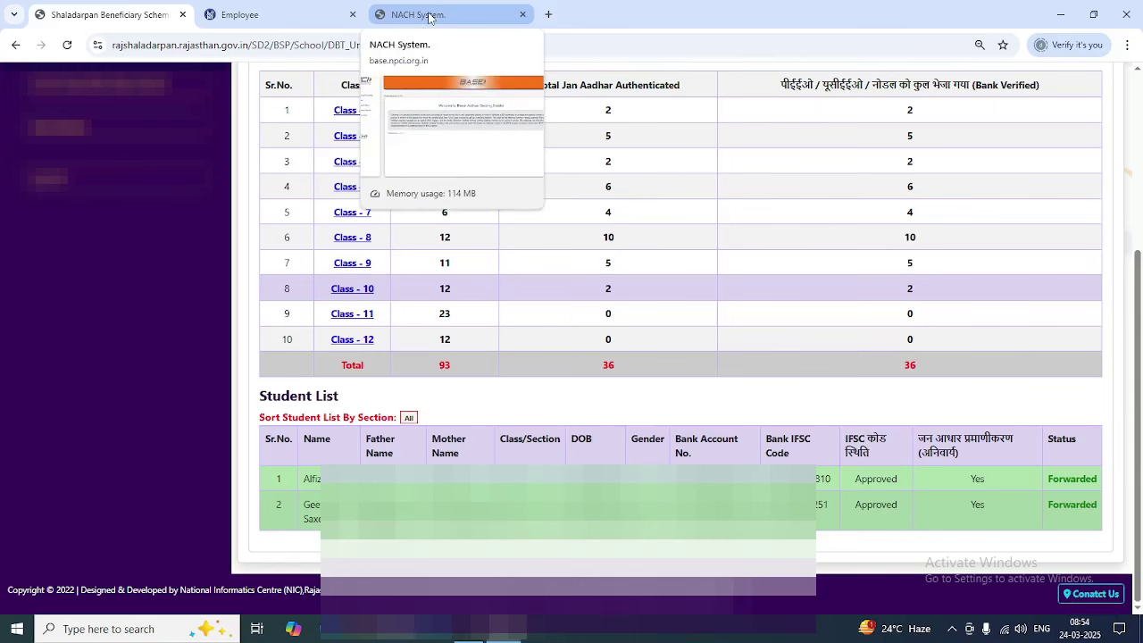
- In a new tab, search Google for npci and open the official NPCI website
left_click(548, 14)
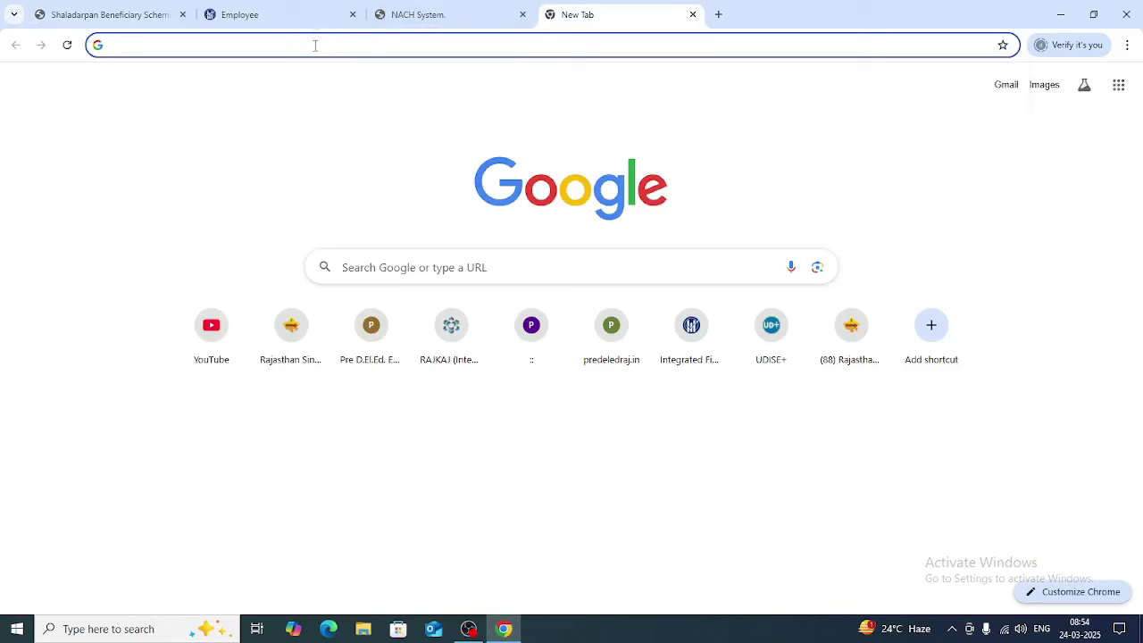
left_click(315, 45)
left_click(141, 132)
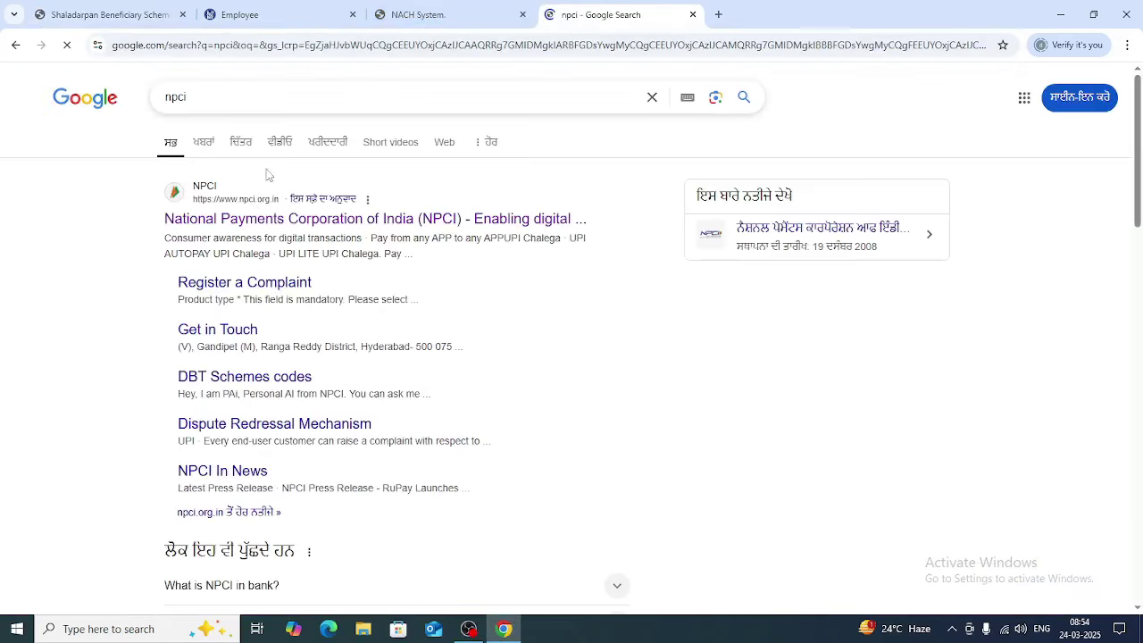
left_click(241, 225)
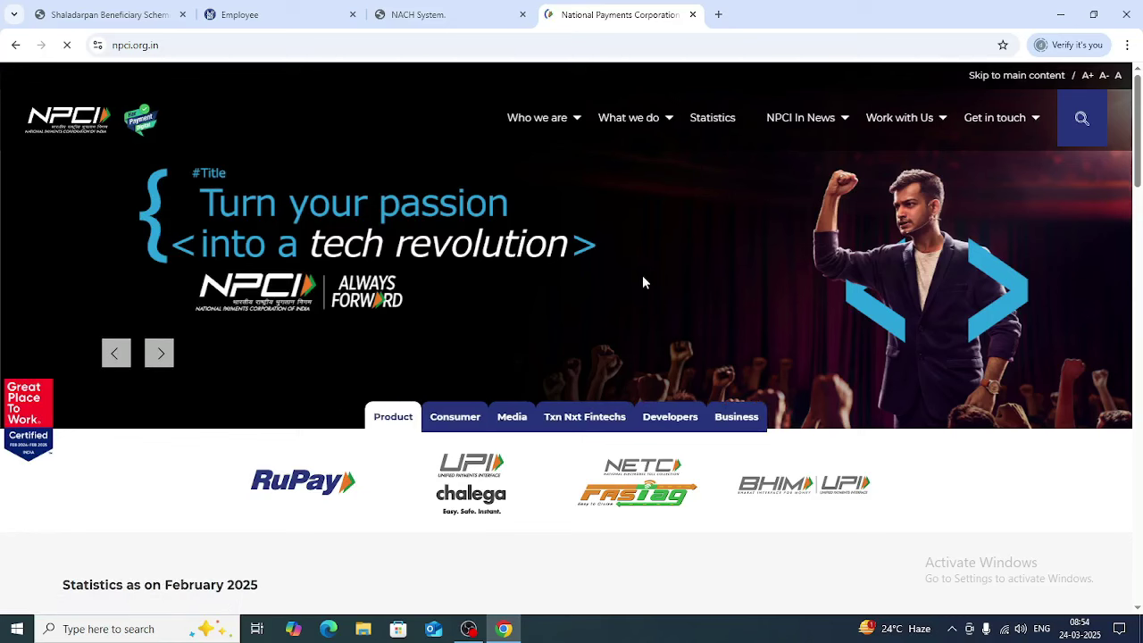
- Go to Consumer > Bharat Aadhaar Seeding Enabler and switch to the BASE homepage tab
left_click(451, 425)
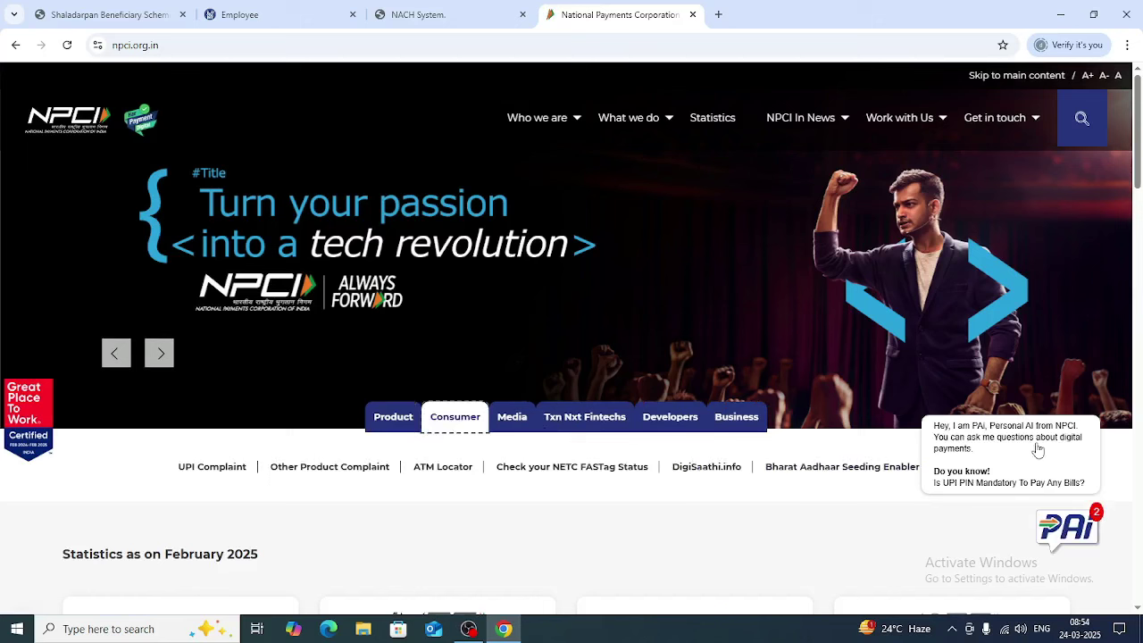
left_click(845, 470)
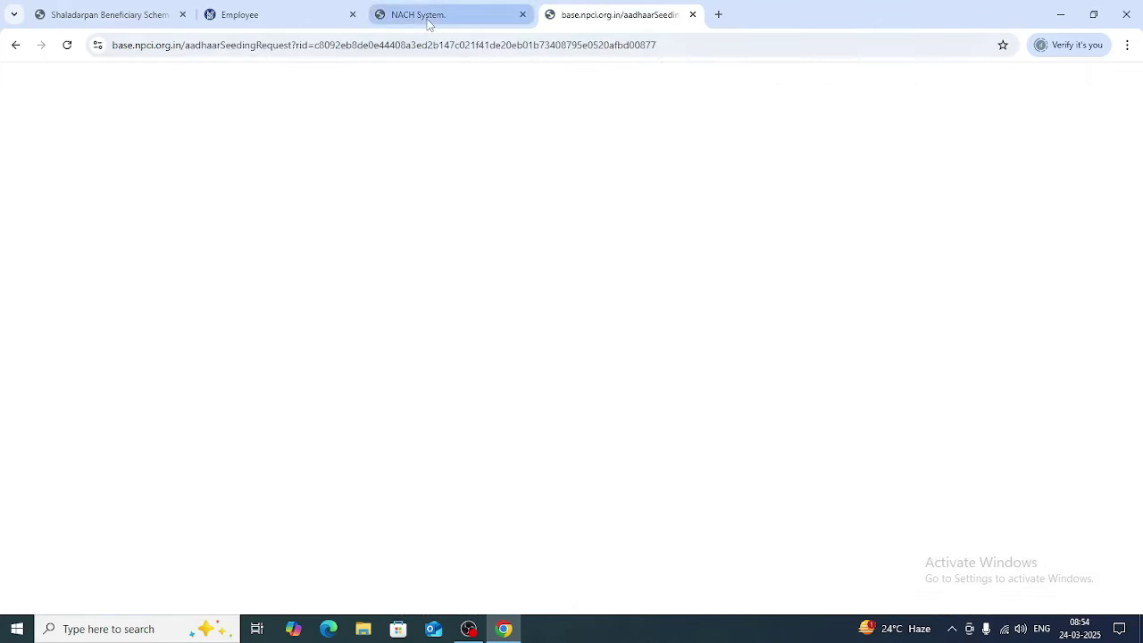
left_click(427, 16)
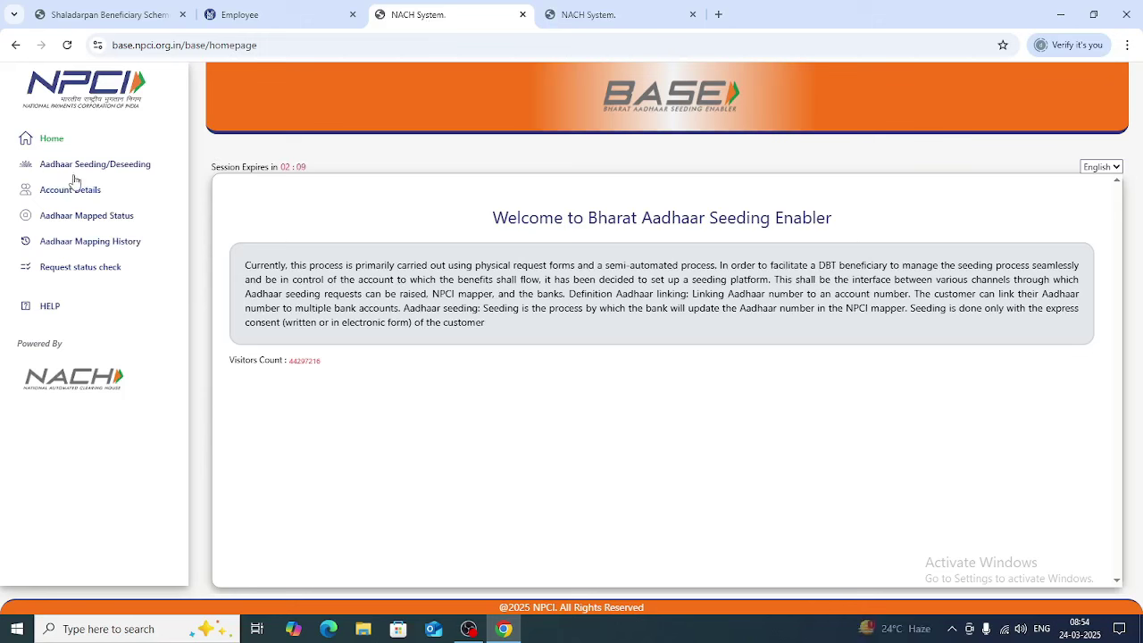
- Submit an Aadhaar mapped status check with the student's Aadhaar number and the captcha
left_click(114, 223)
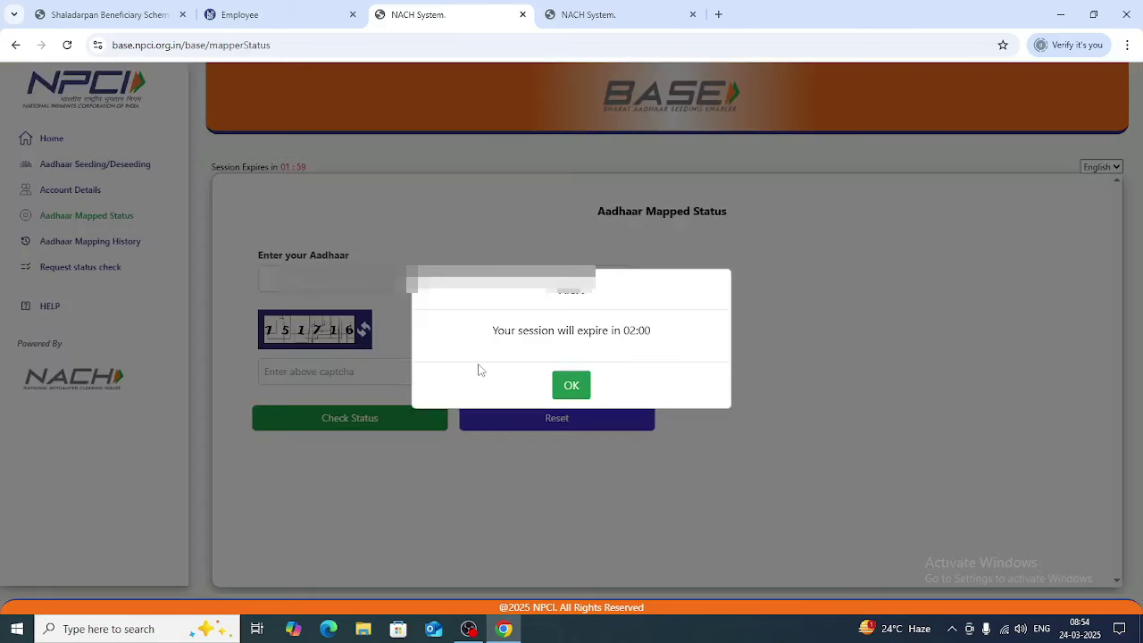
left_click(572, 385)
left_click(330, 278)
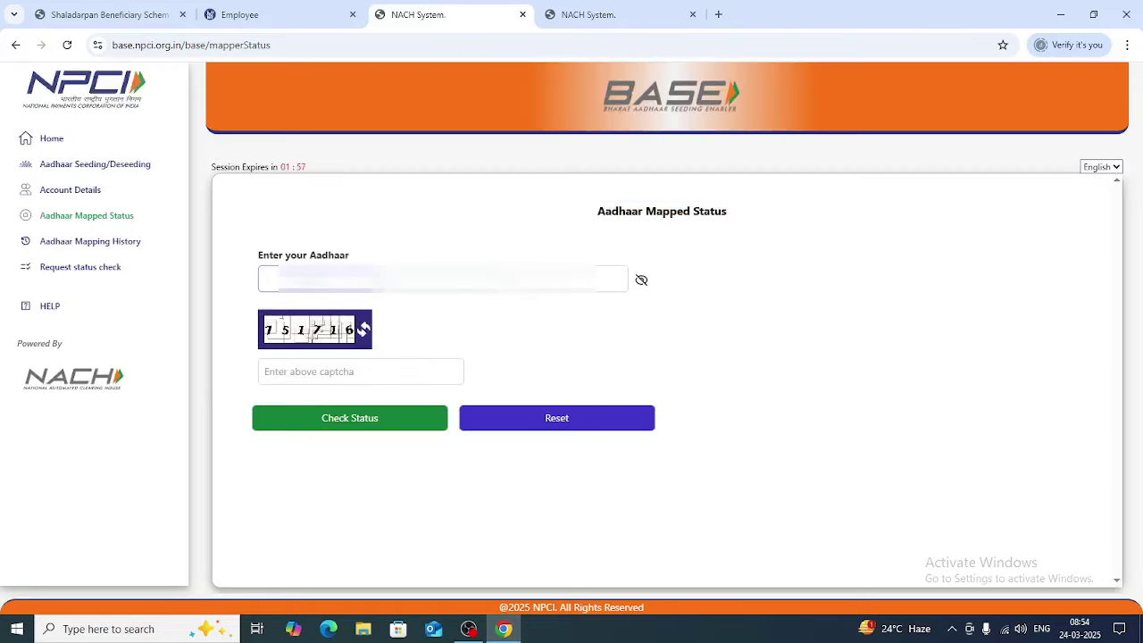
type("38")
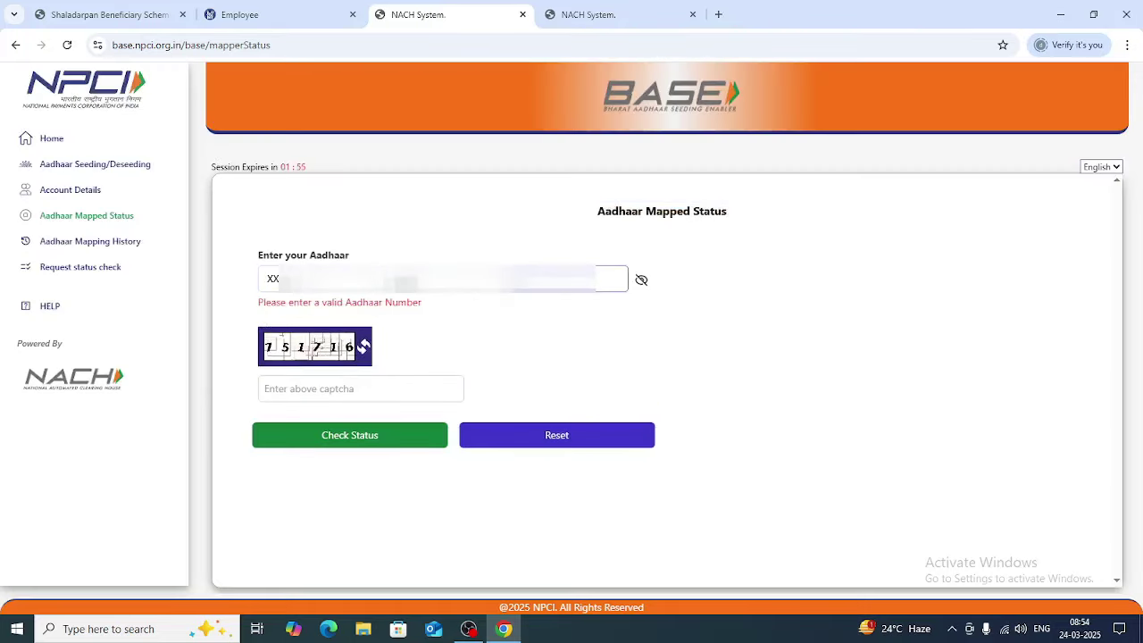
type("X")
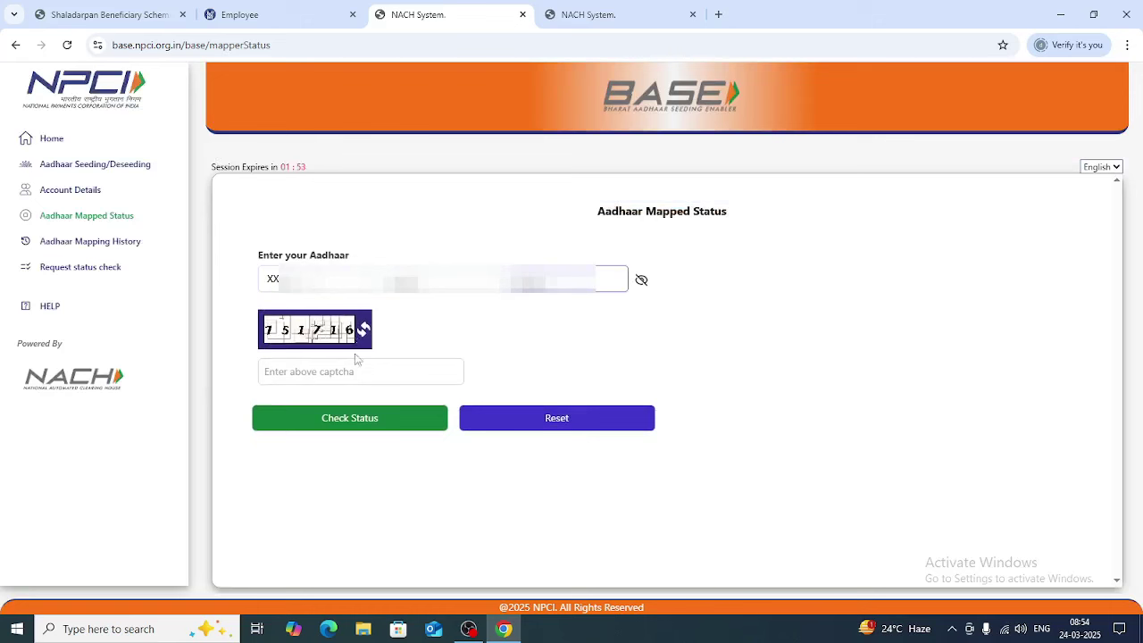
left_click(311, 371)
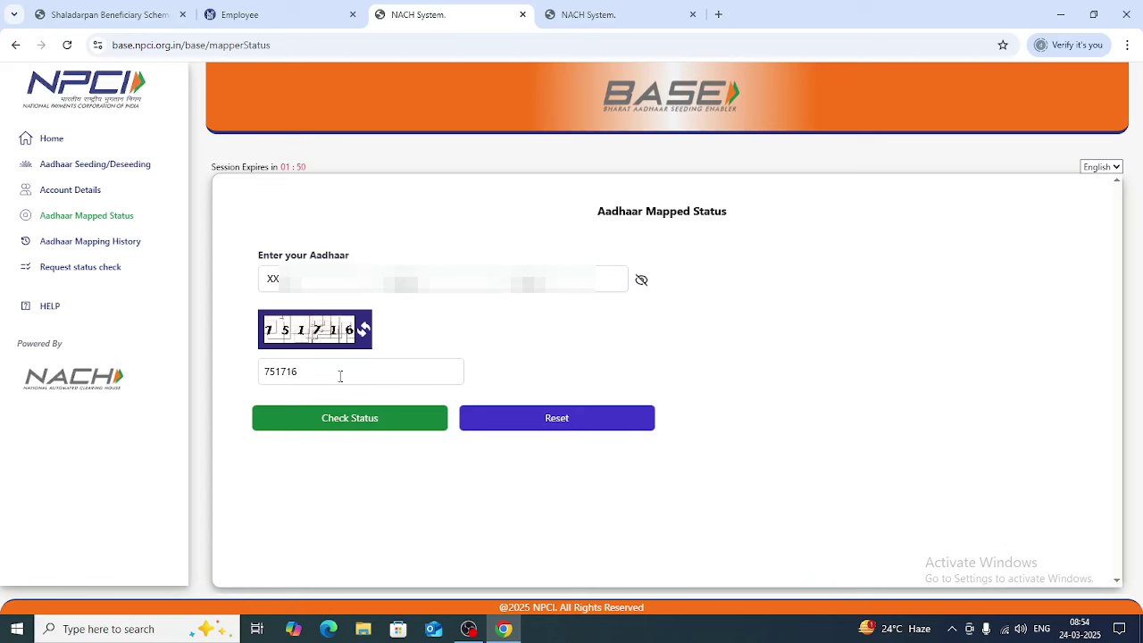
left_click(352, 422)
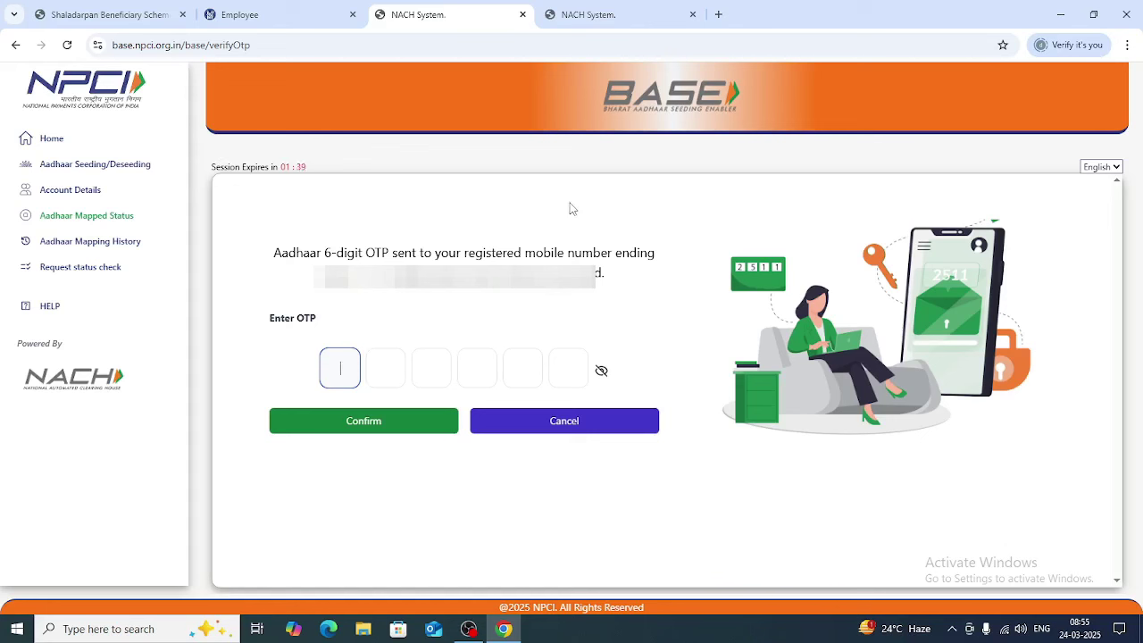
- Confirm the OTP to show Enabled for DBT with State Bank of India, updated 2025-03-05
type("••••••")
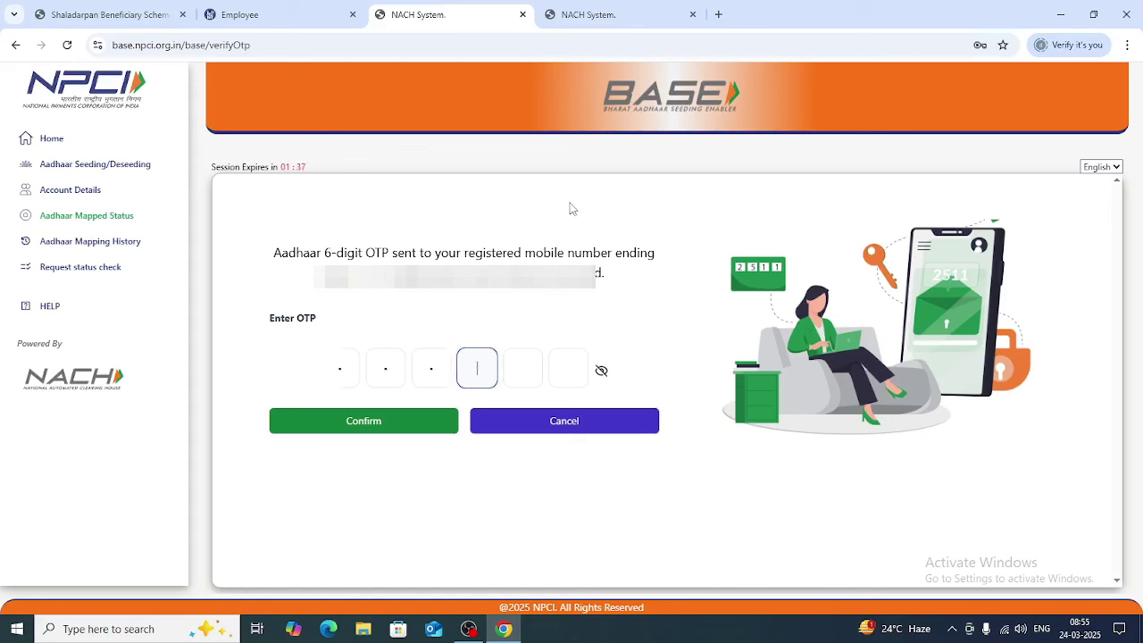
left_click(375, 433)
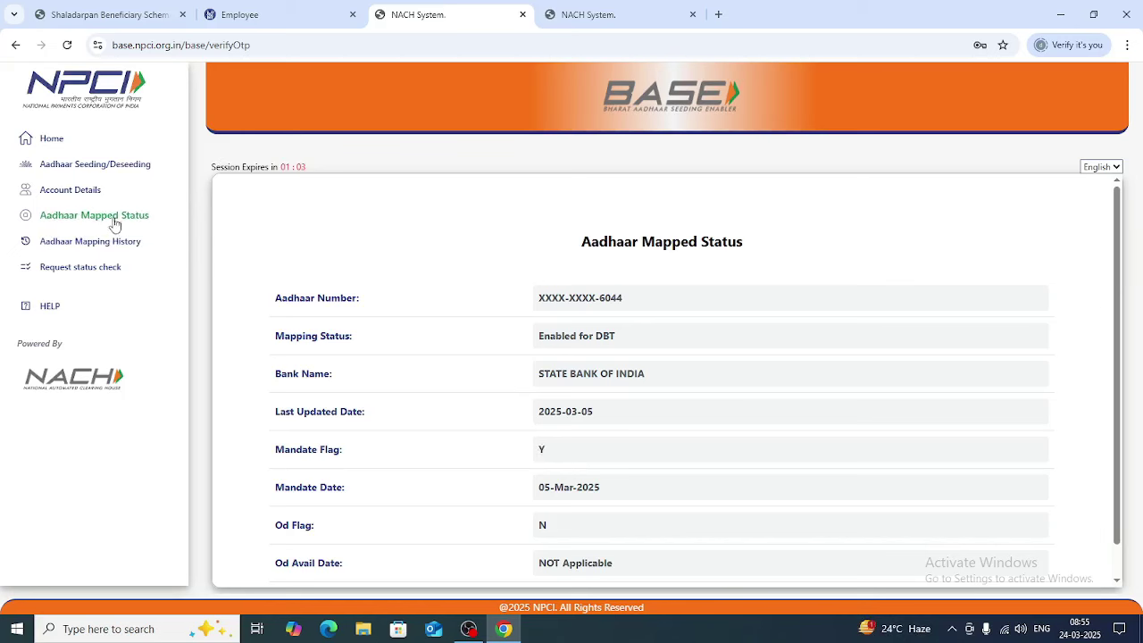
- On the seeding request form, enter the student's Aadhaar number, choose Seeding and State Bank of India
left_click(88, 173)
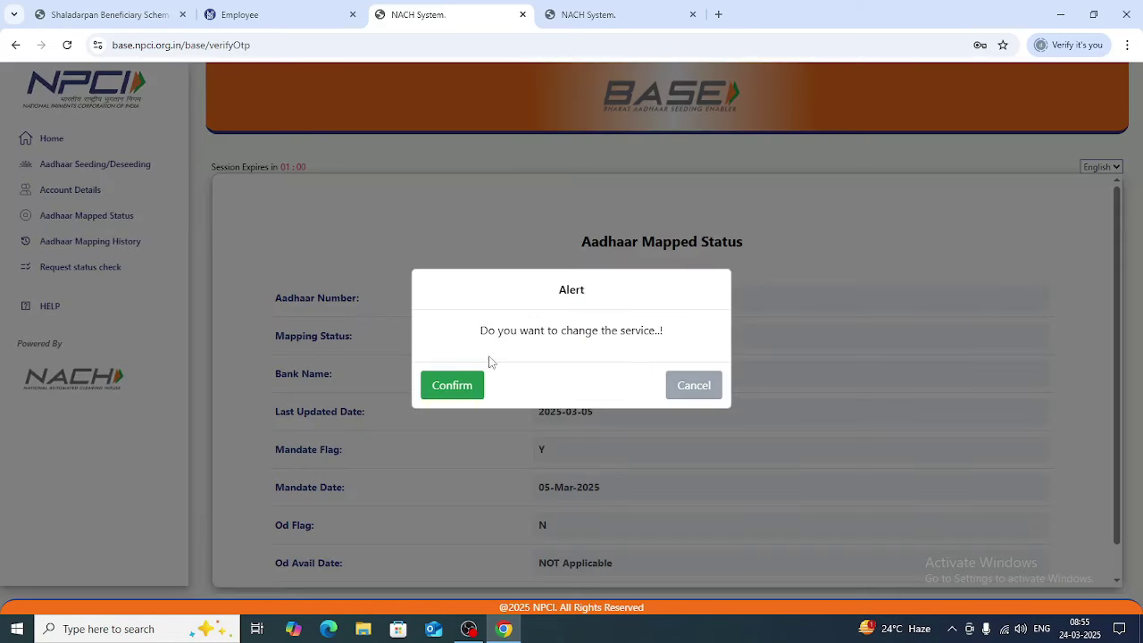
left_click(446, 394)
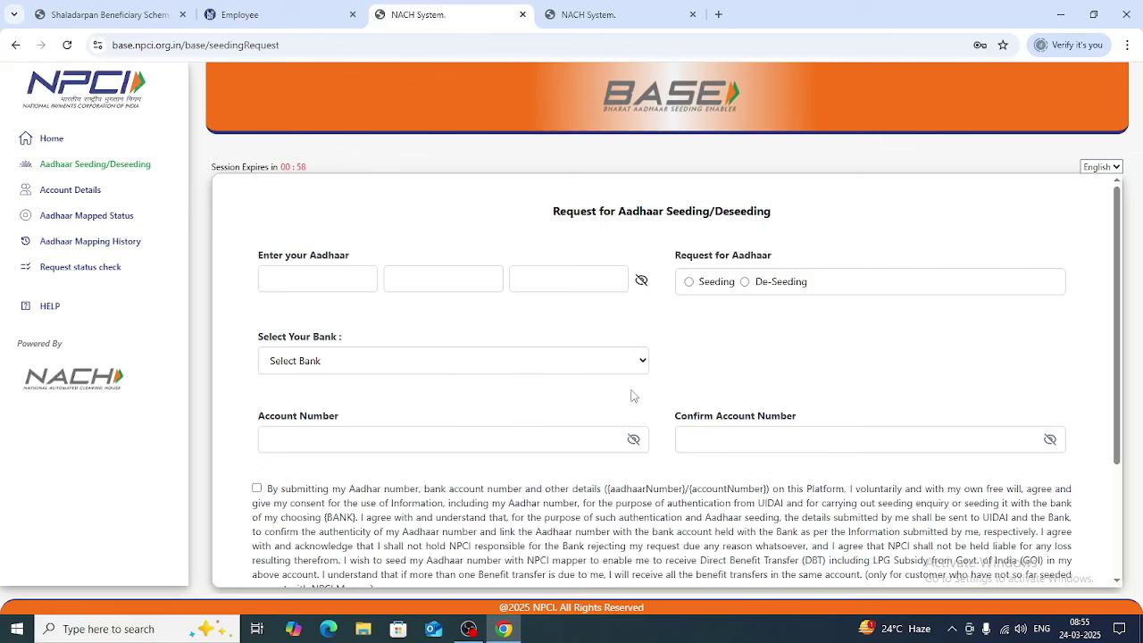
left_click(311, 284)
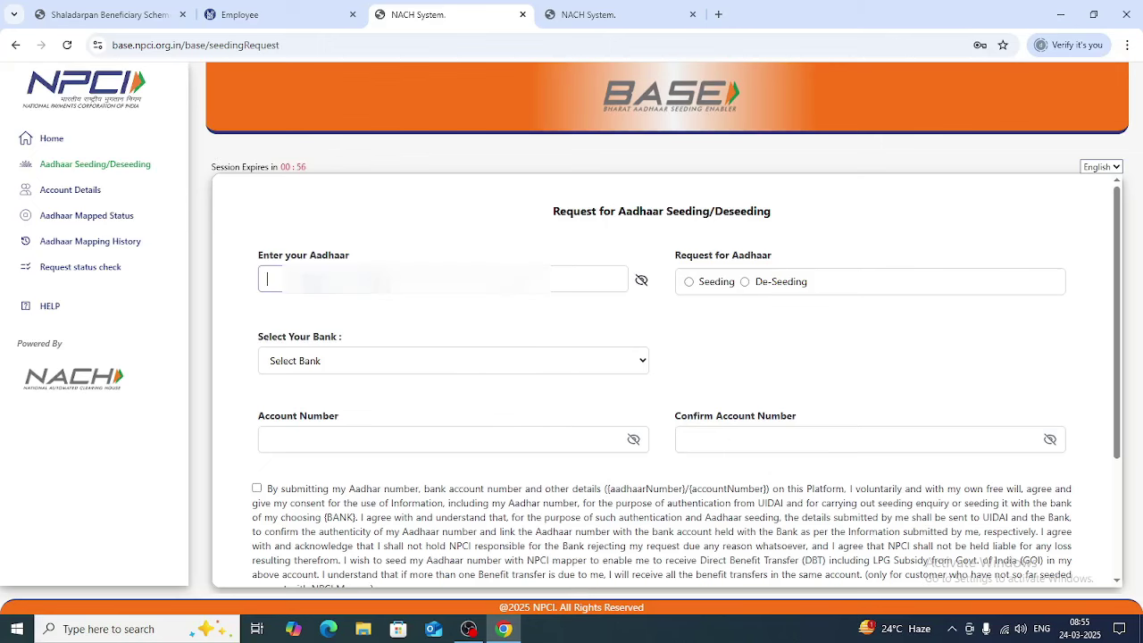
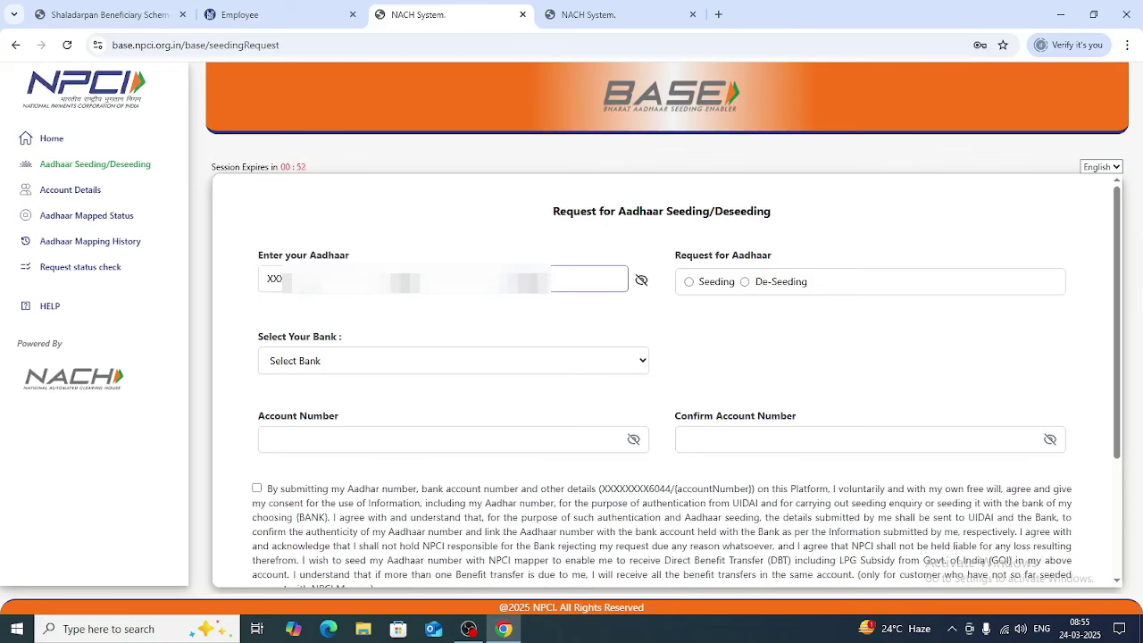
left_click(690, 282)
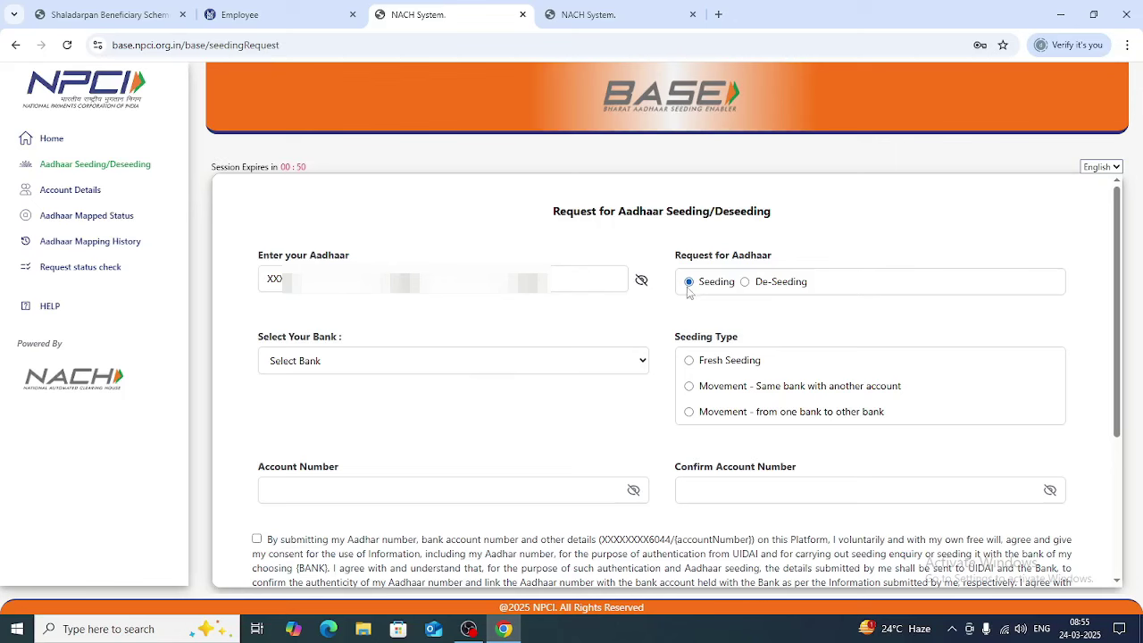
left_click(424, 360)
scroll(419, 286, "down", 5)
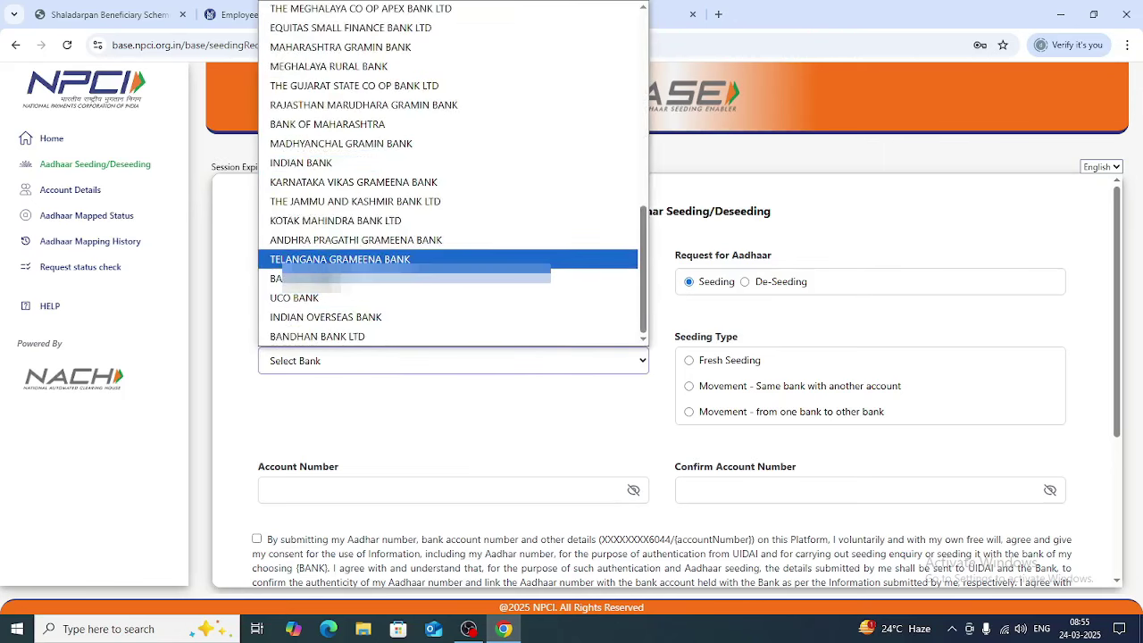
scroll(411, 278, "up", 3)
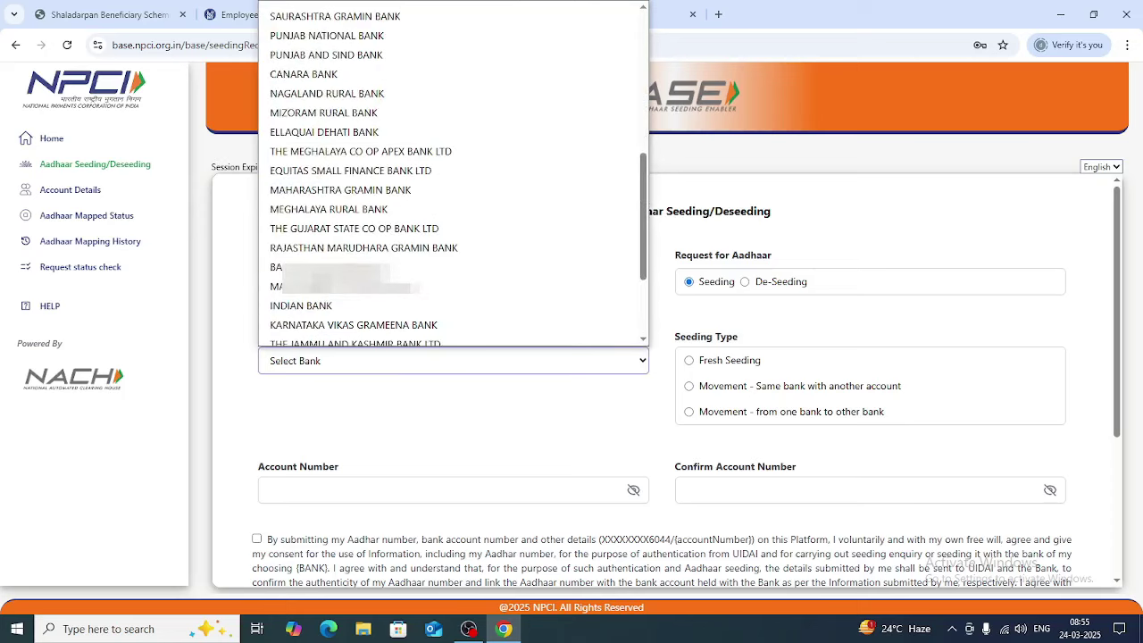
scroll(357, 267, "up", 8)
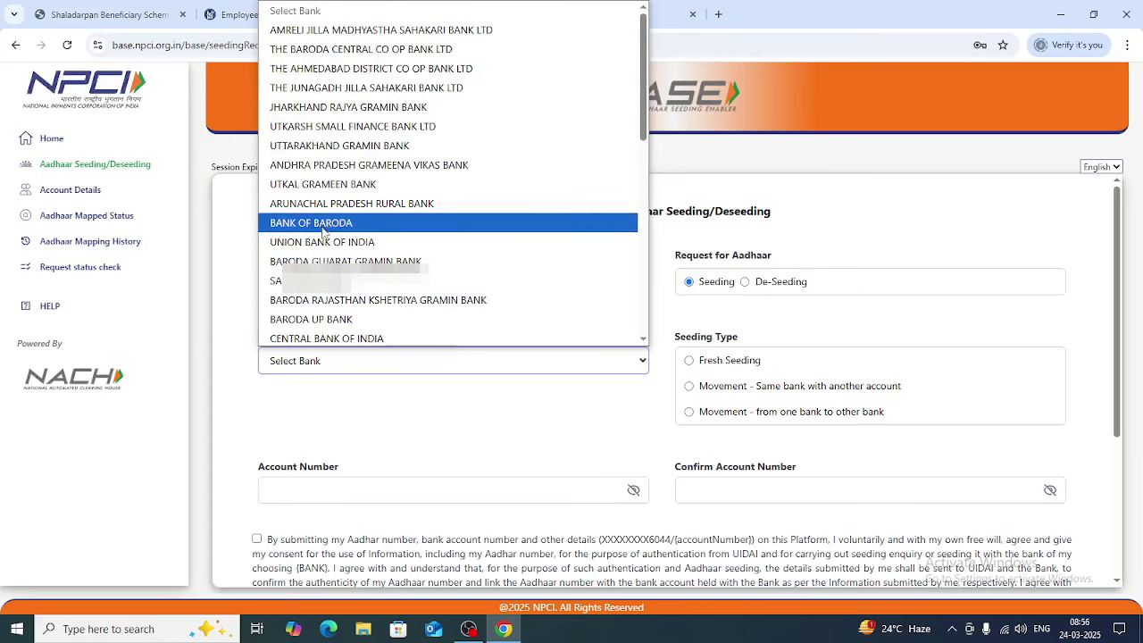
scroll(324, 234, "down", 3)
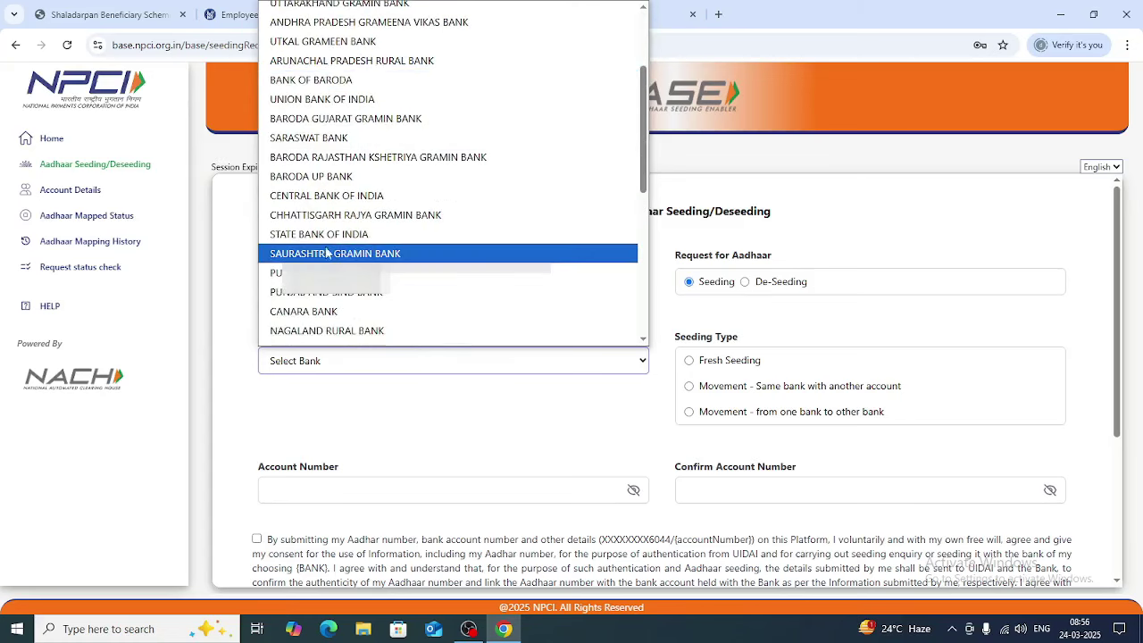
left_click(322, 238)
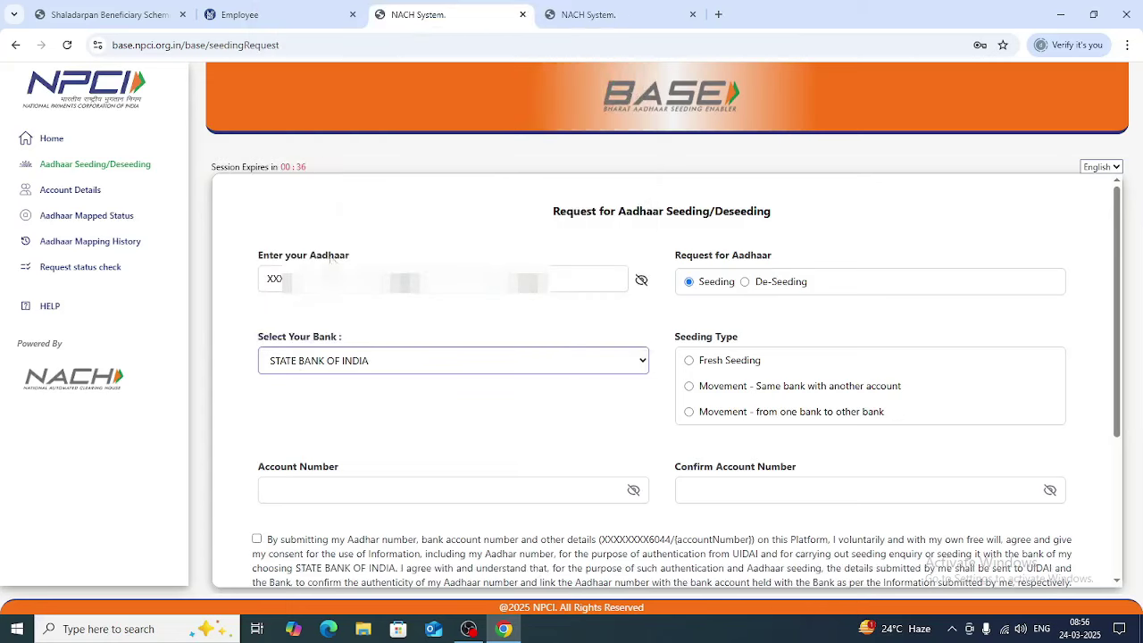
- Choose Fresh Seeding and enter the bank account number in both account fields
left_click(690, 362)
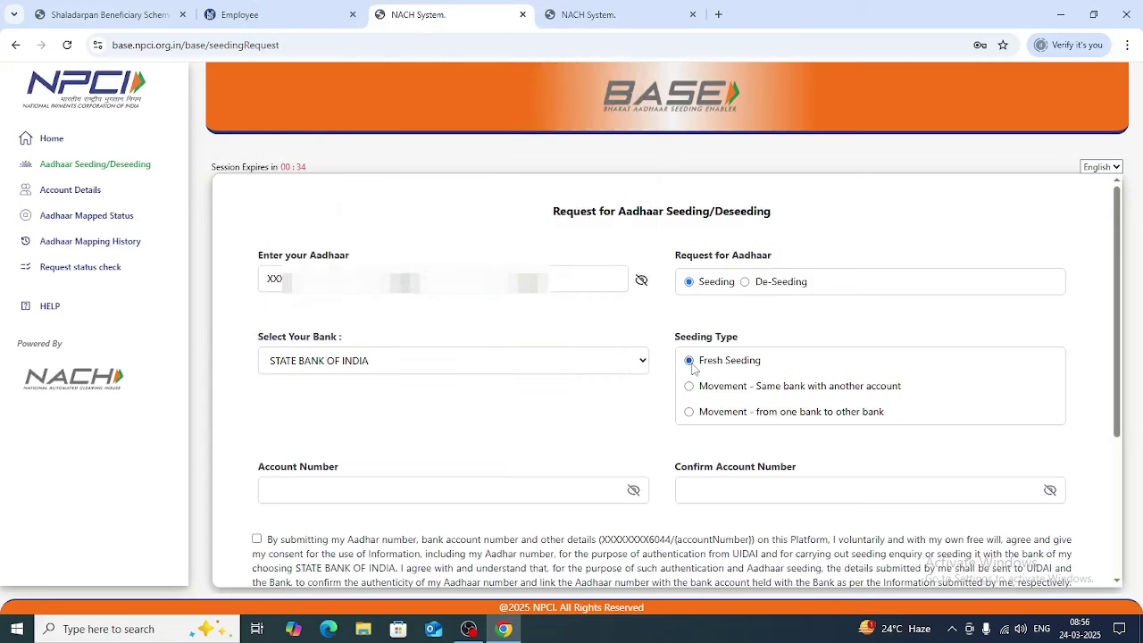
left_click(317, 501)
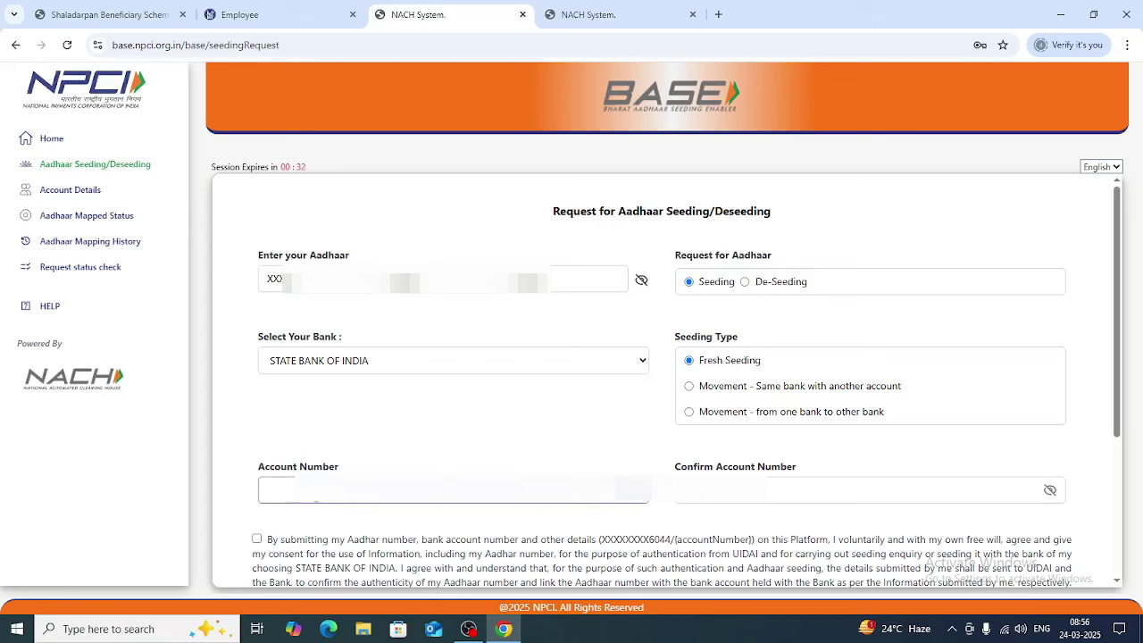
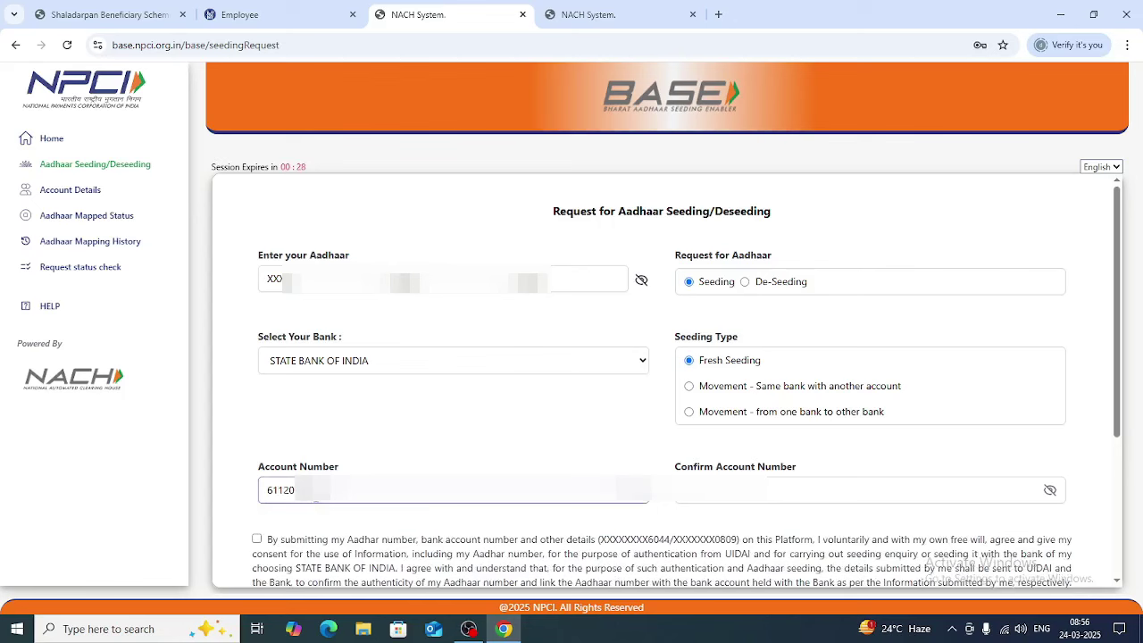
left_click(805, 492)
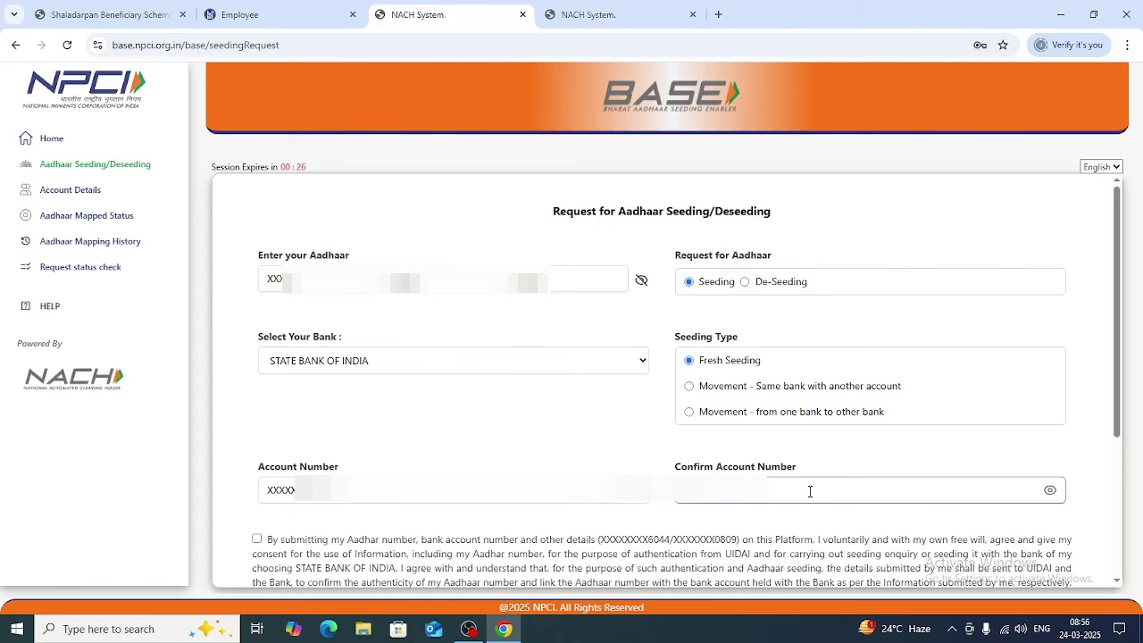
type("6")
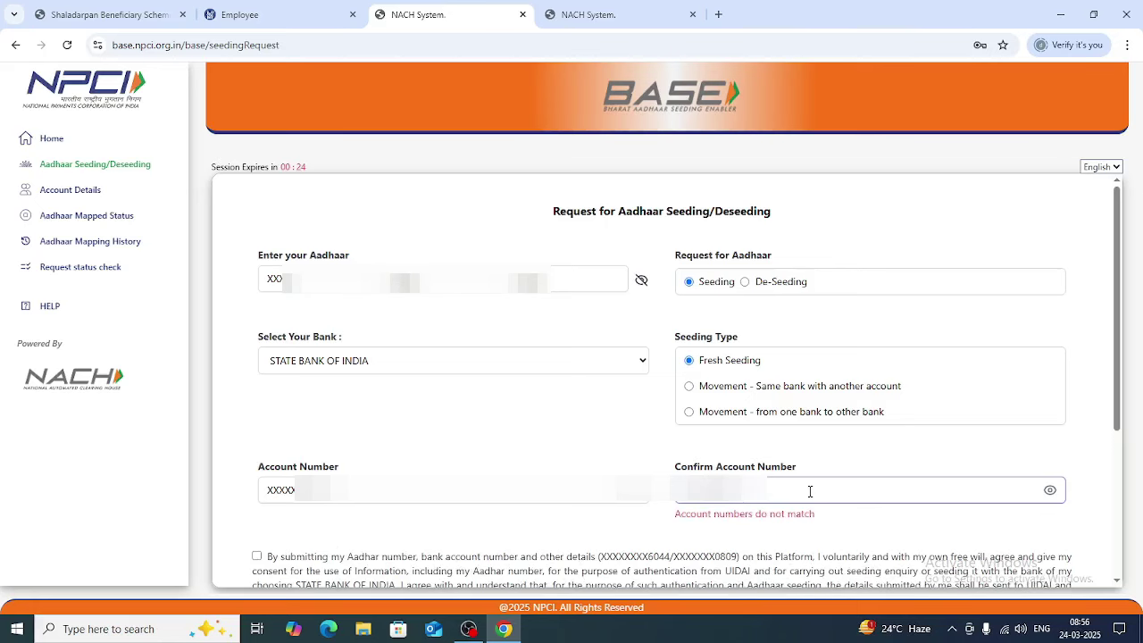
type("9")
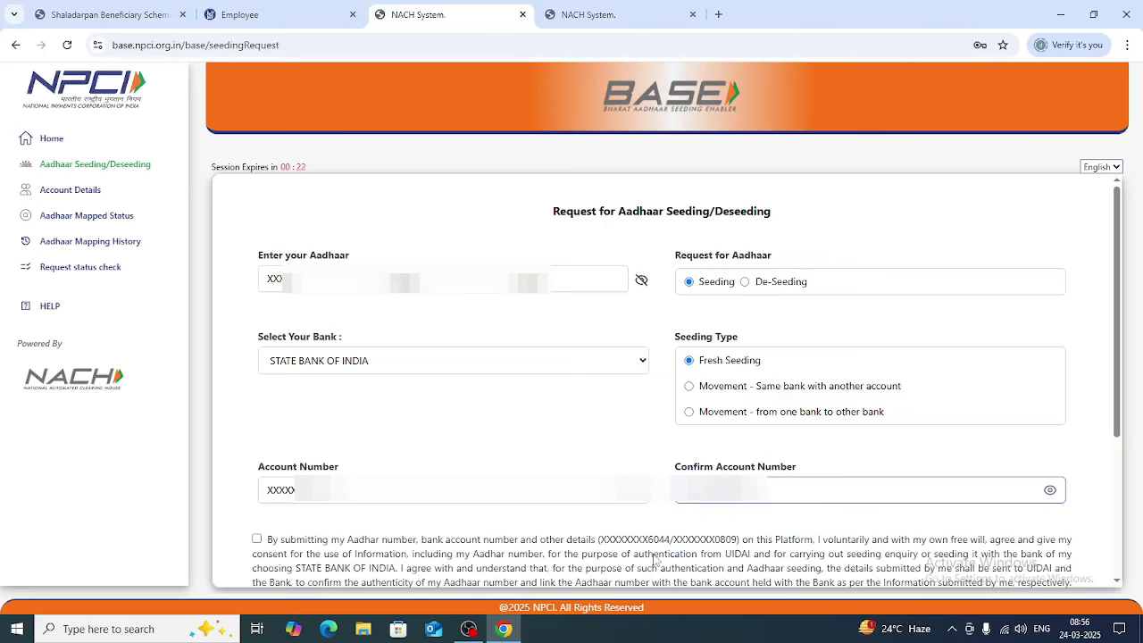
- Tick the consent declaration and type the captcha, correcting its last digits
left_click(257, 541)
scroll(381, 525, "down", 3)
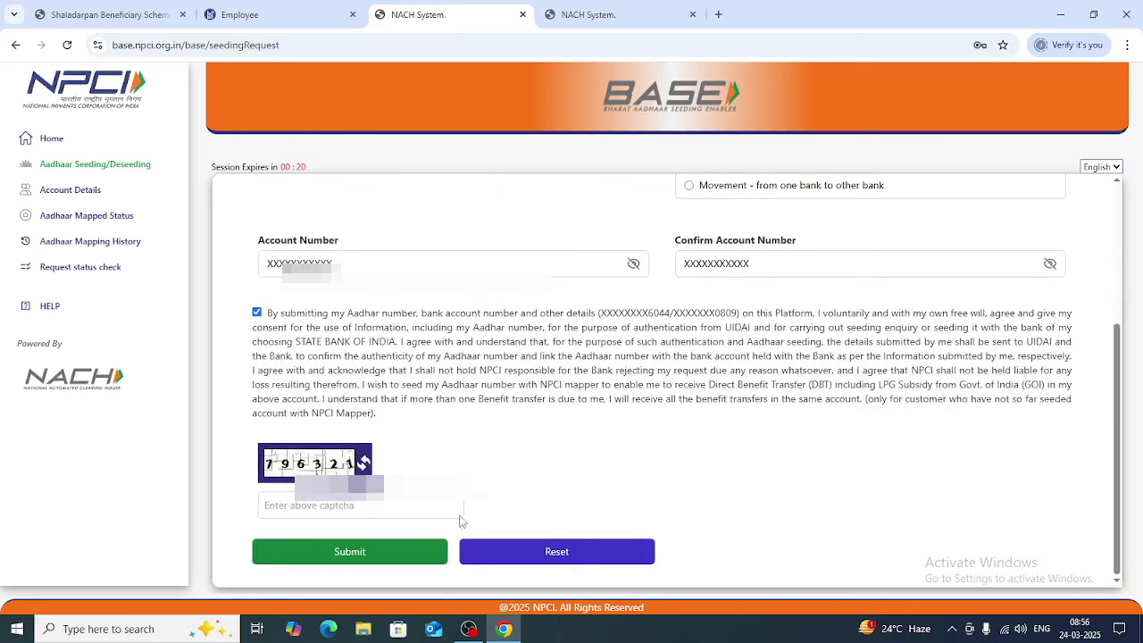
left_click(313, 505)
type("796312")
key("BackSpace")
key("BackSpace")
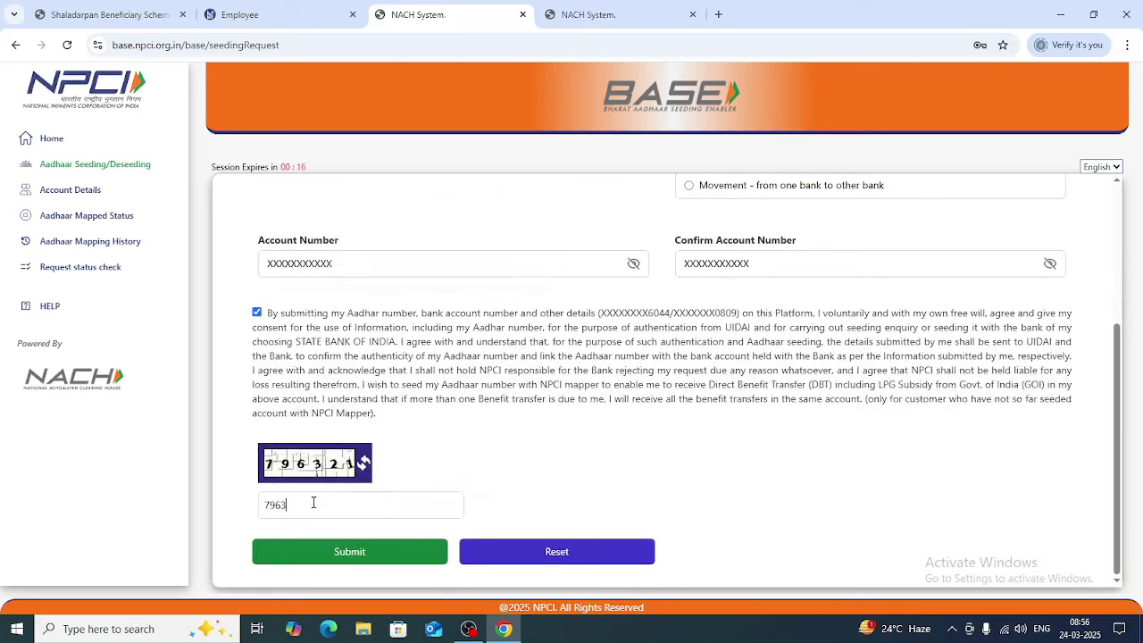
- Submit the seeding request, agree to the Terms and Conditions, enter the OTP, and dismiss the session-expired alert
left_click(361, 553)
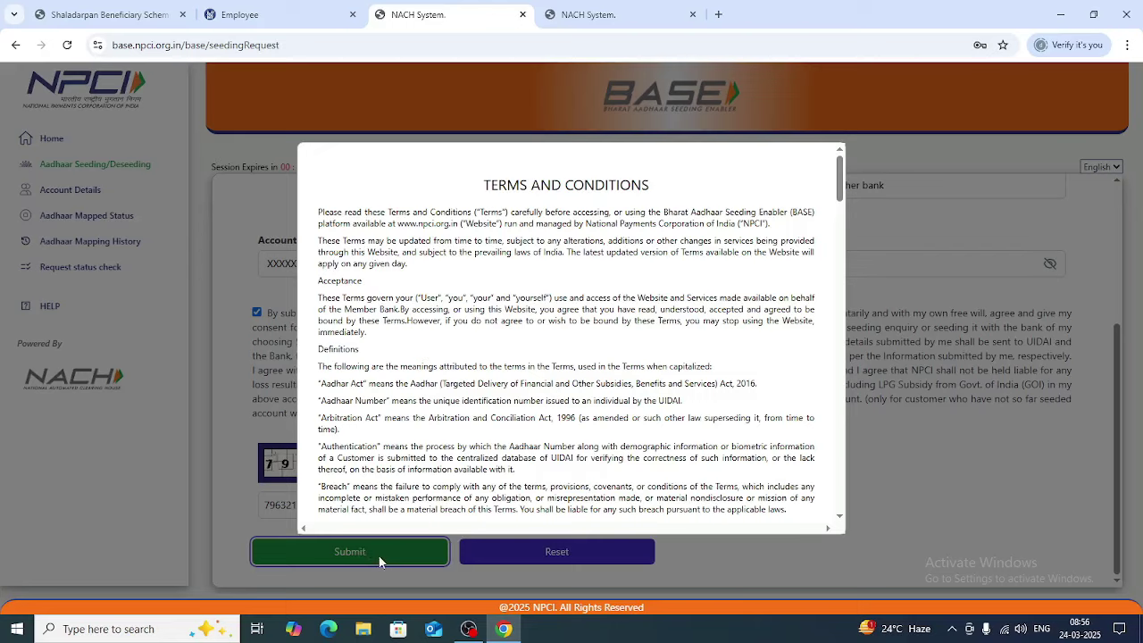
scroll(566, 330, "down", 10)
scroll(412, 475, "down", 10)
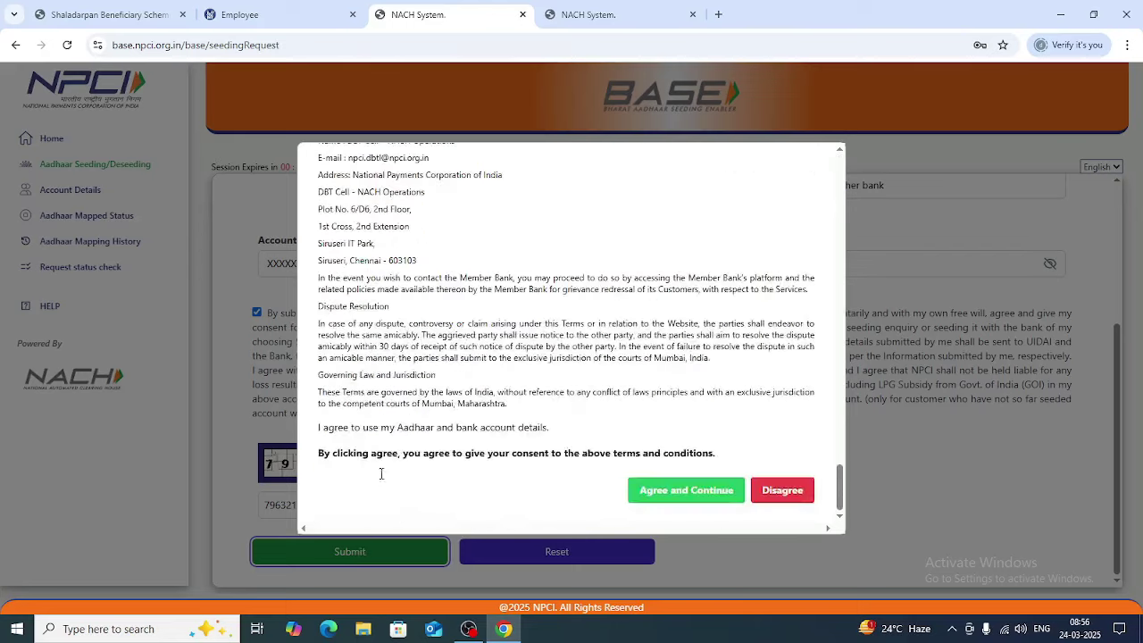
left_click(712, 487)
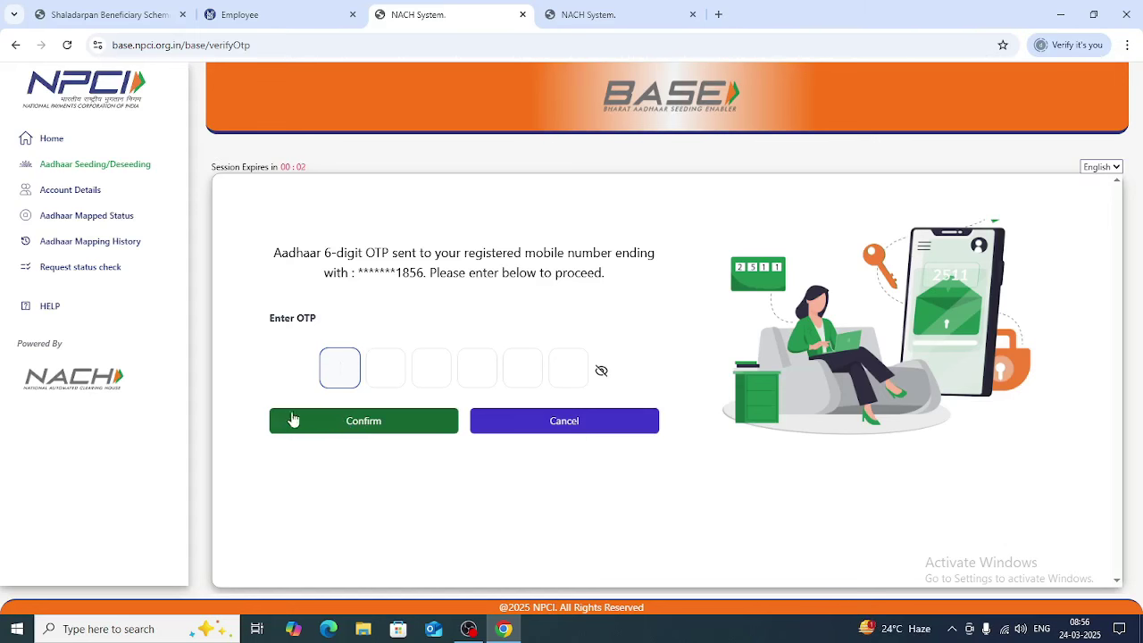
type("7....")
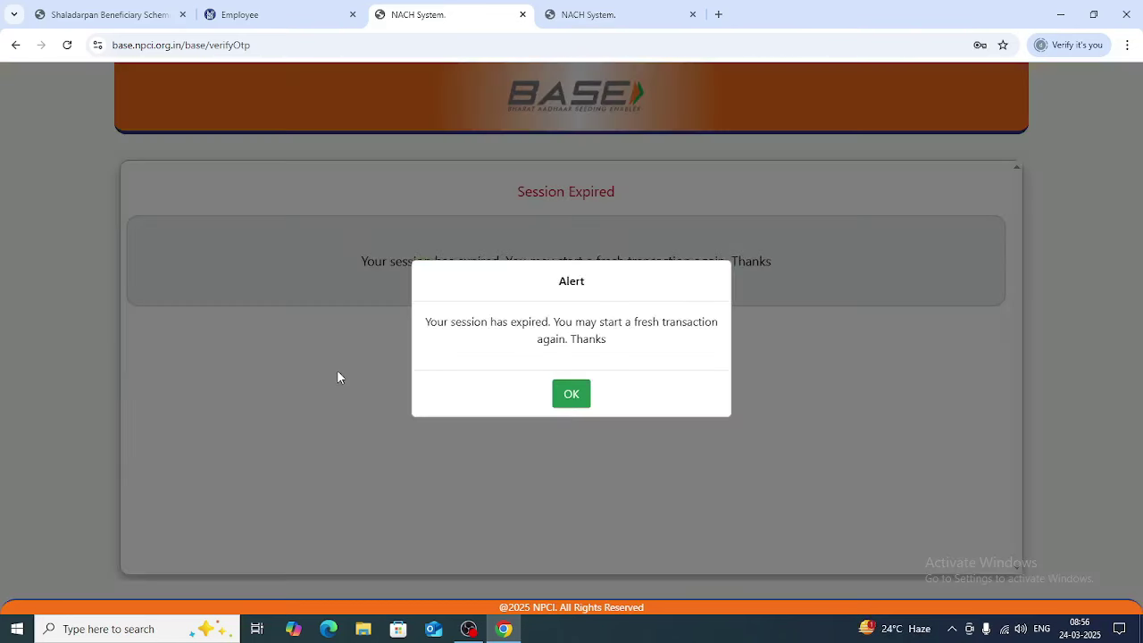
left_click(572, 397)
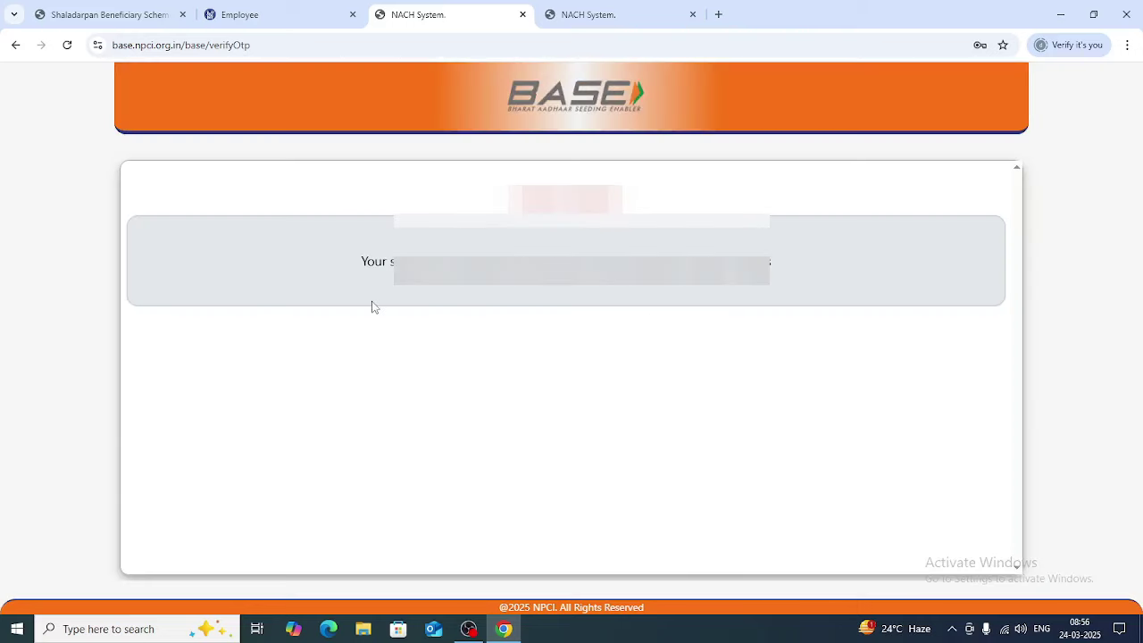